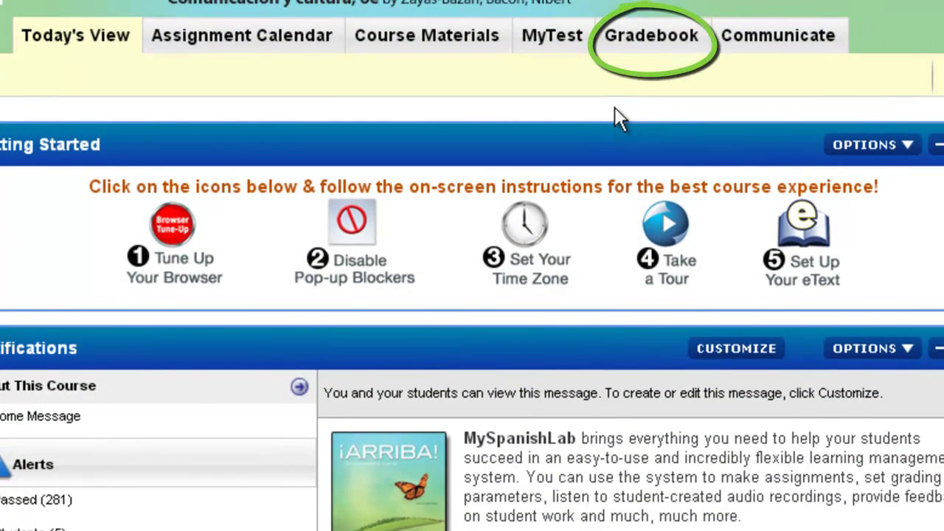
Open the My Course gradebook, listing six students' course scores against a 5.9 class average
click(675, 44)
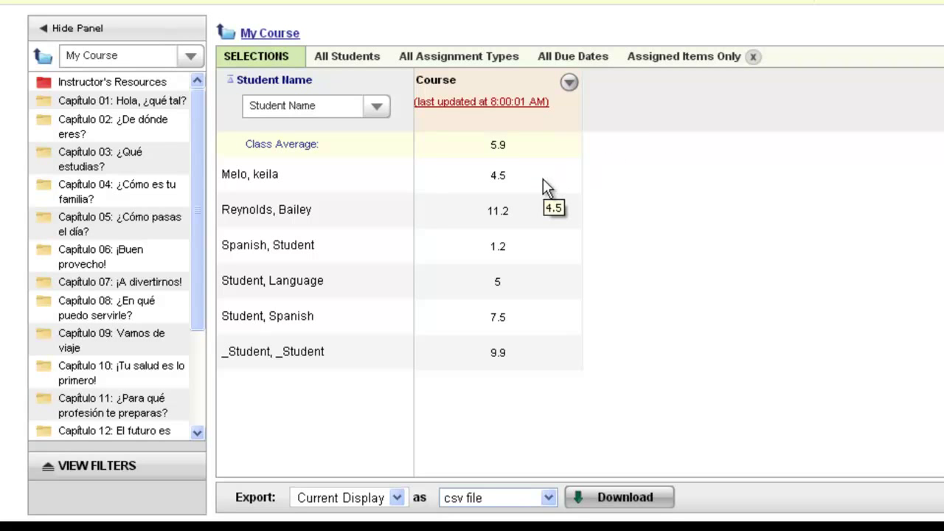
click(571, 84)
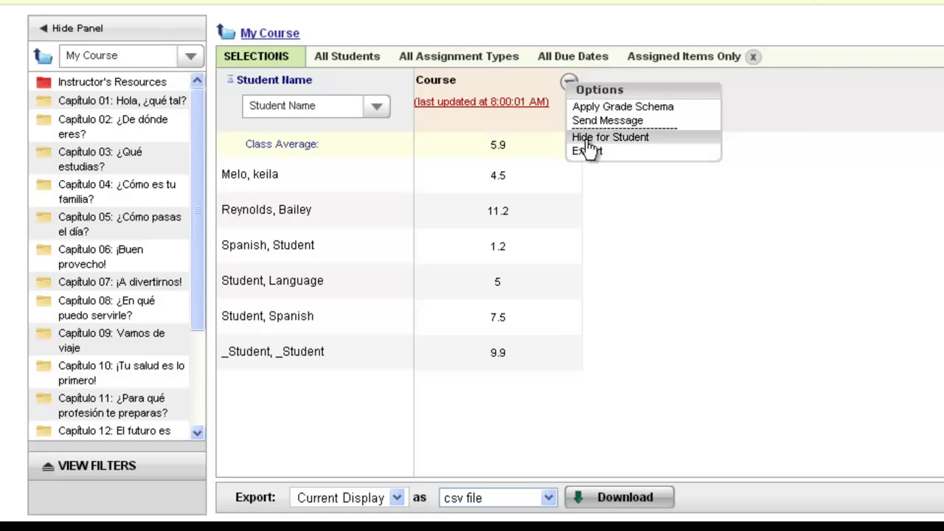
click(646, 141)
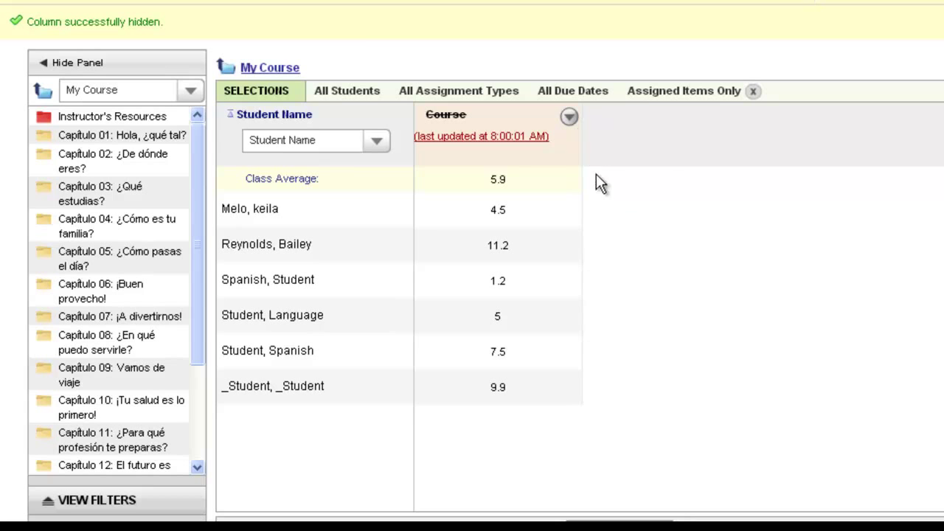
click(569, 120)
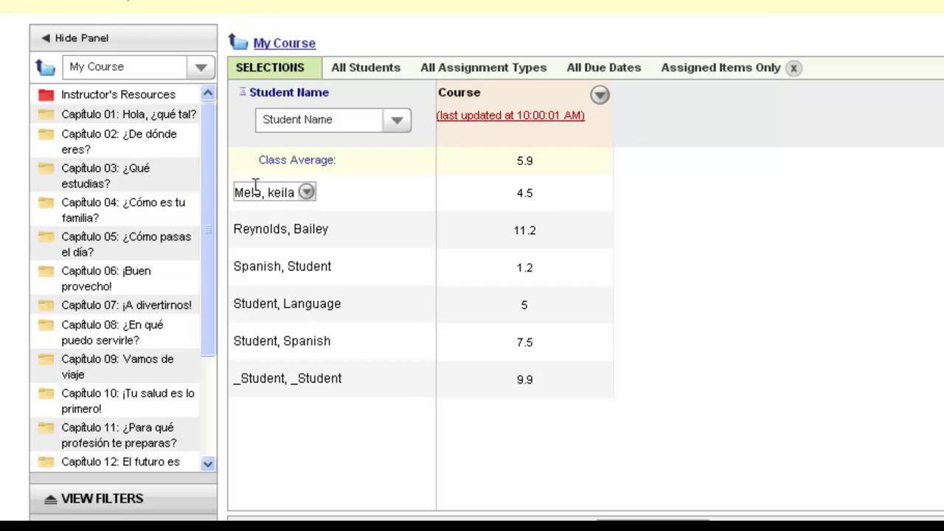
Show Capítulo 04 folder totals per student, with a 15.0 class average, after browsing the chapter list
click(98, 212)
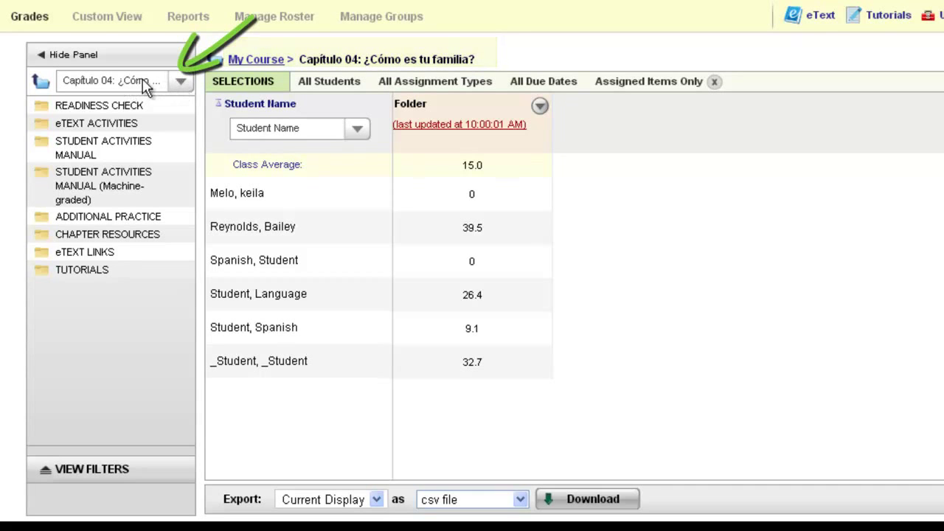
click(181, 83)
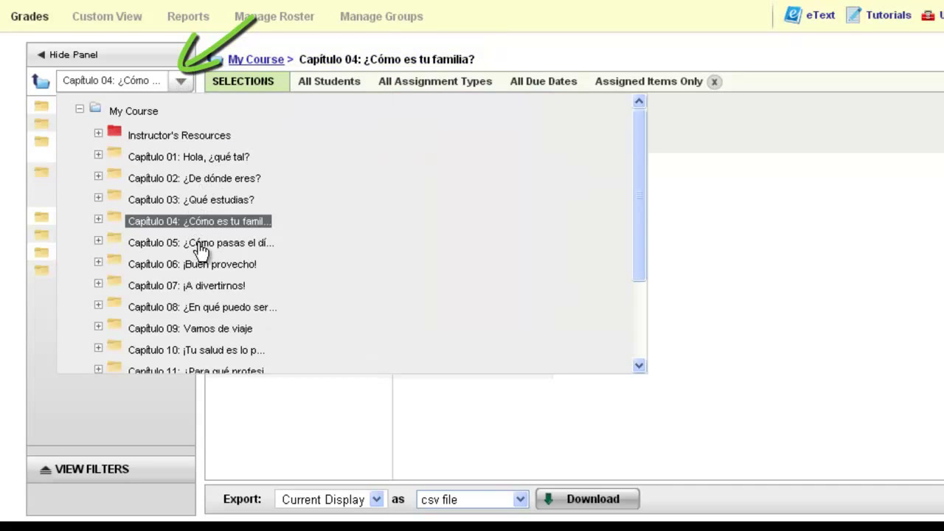
click(98, 243)
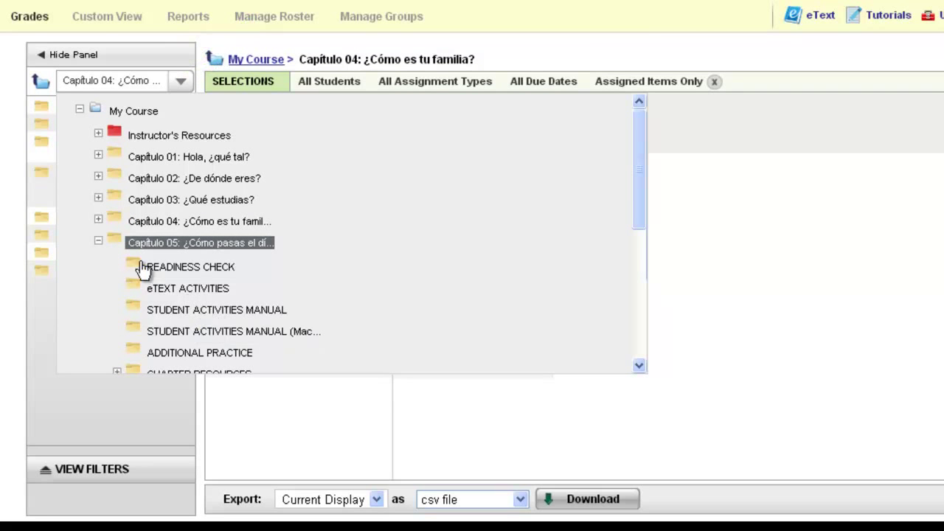
click(181, 84)
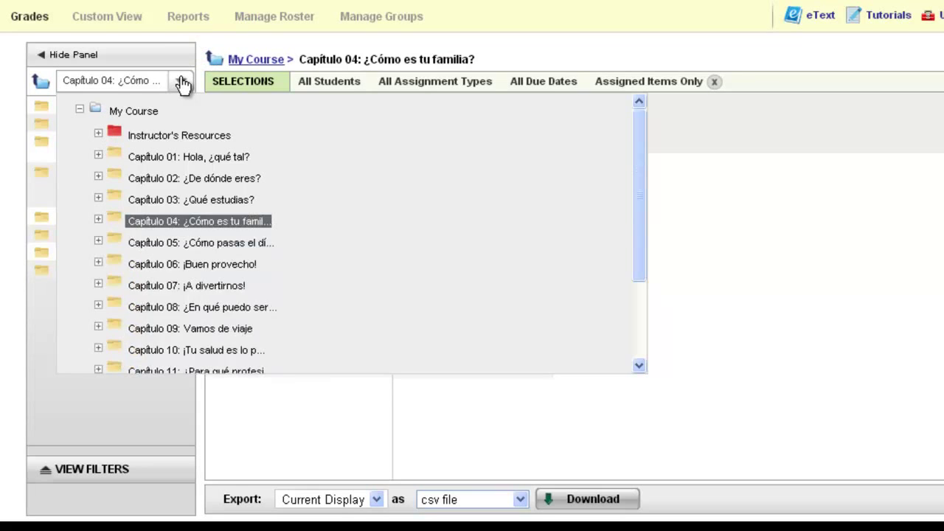
click(105, 84)
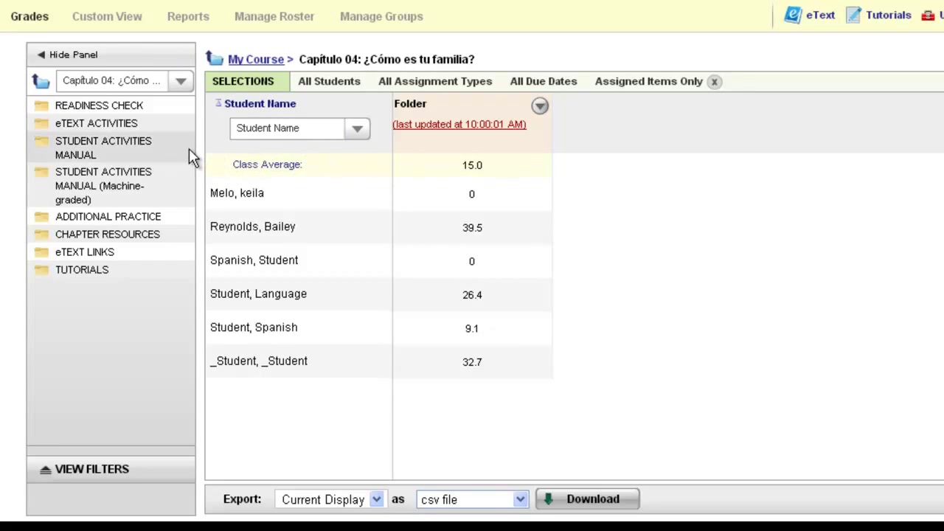
Show Capítulo 04's Student Activities Manual grades and scroll right to more SAM columns
click(85, 150)
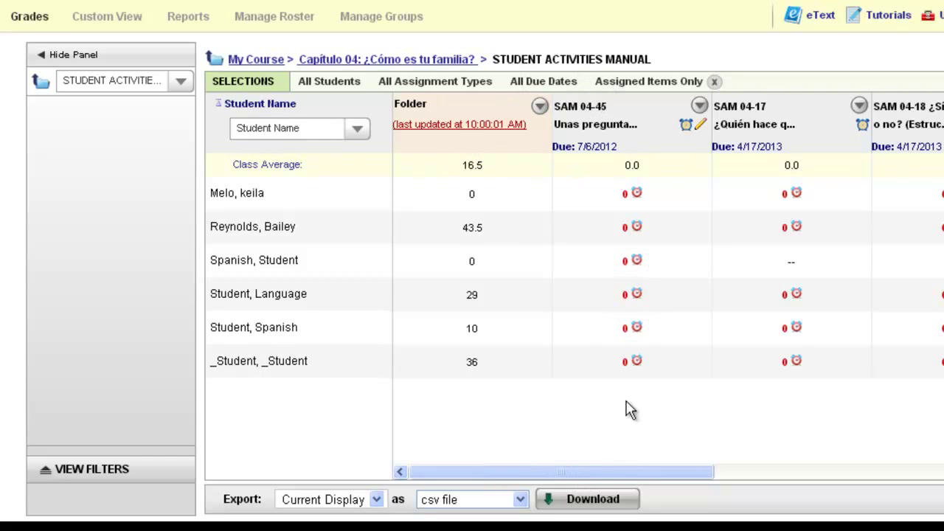
drag(575, 475, 602, 475)
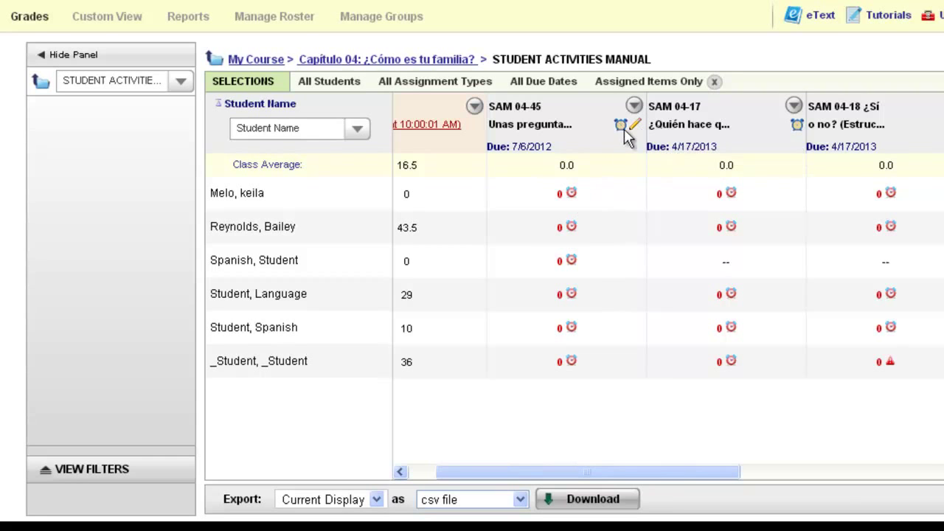
mouse_move(628, 132)
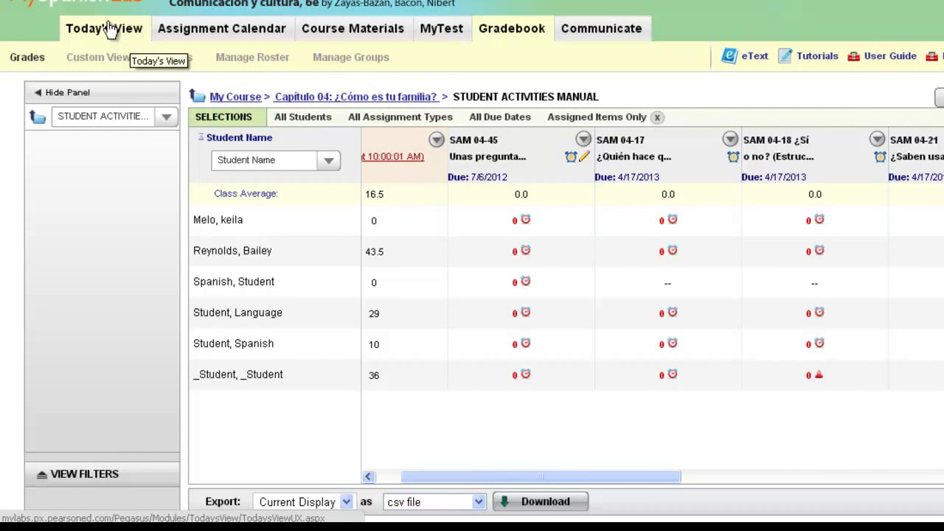
Check the activities awaiting instructor grading, then return to the whole-course gradebook
click(109, 31)
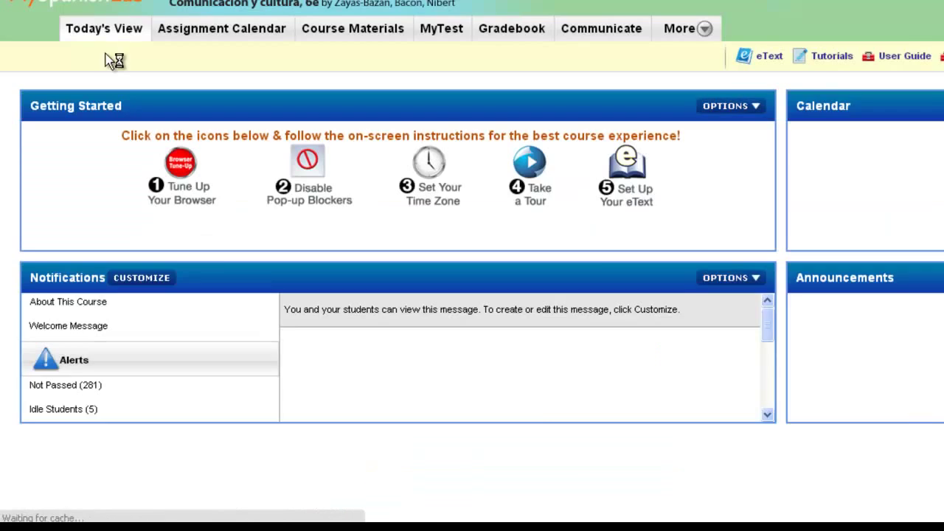
scroll(140, 330, down, 1)
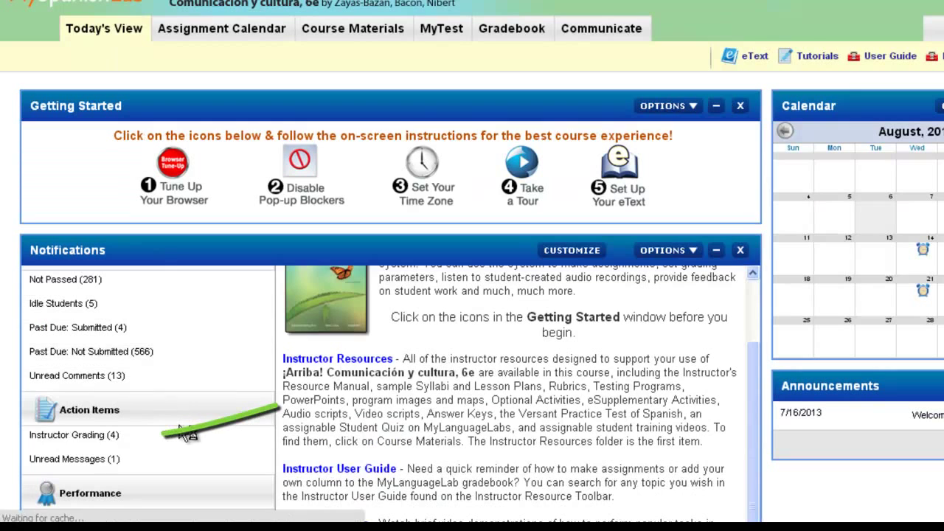
click(89, 439)
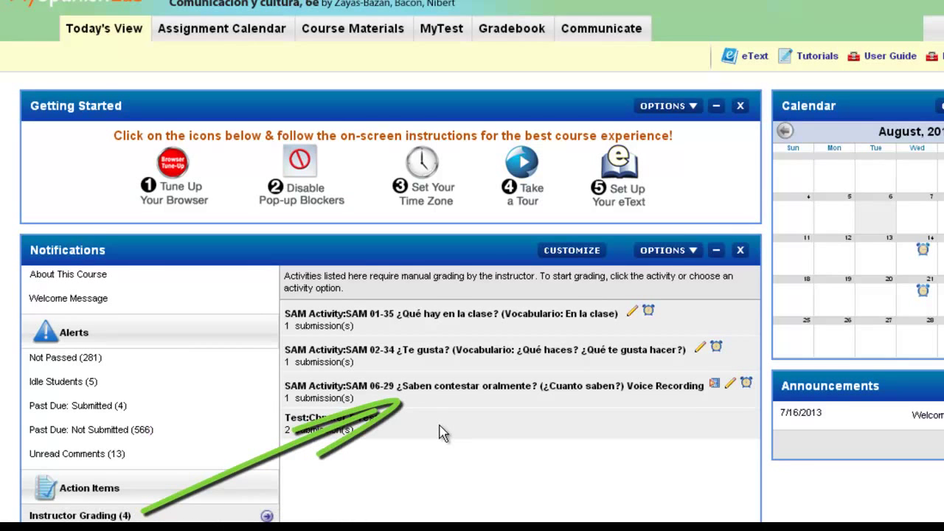
click(511, 31)
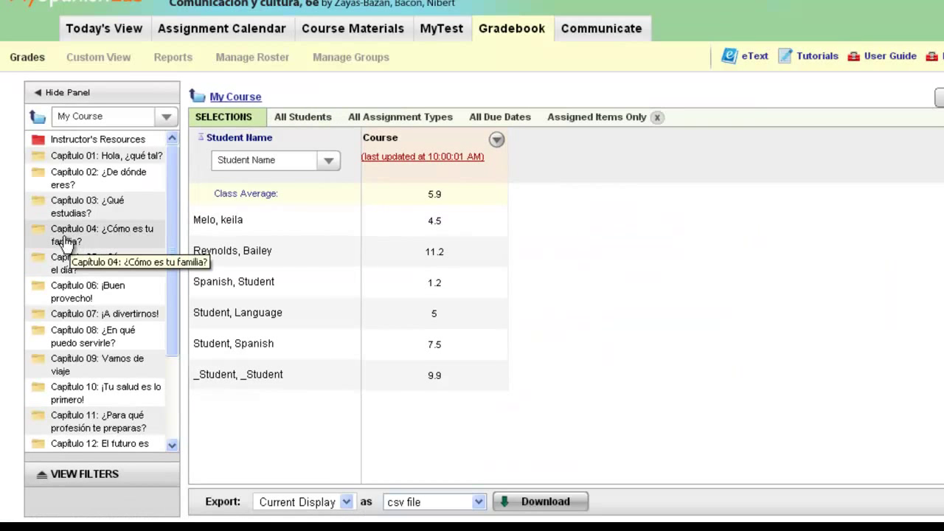
Open the student's SAM 04-23 submission scored 80 from the Capítulo 04 grade grid
click(65, 242)
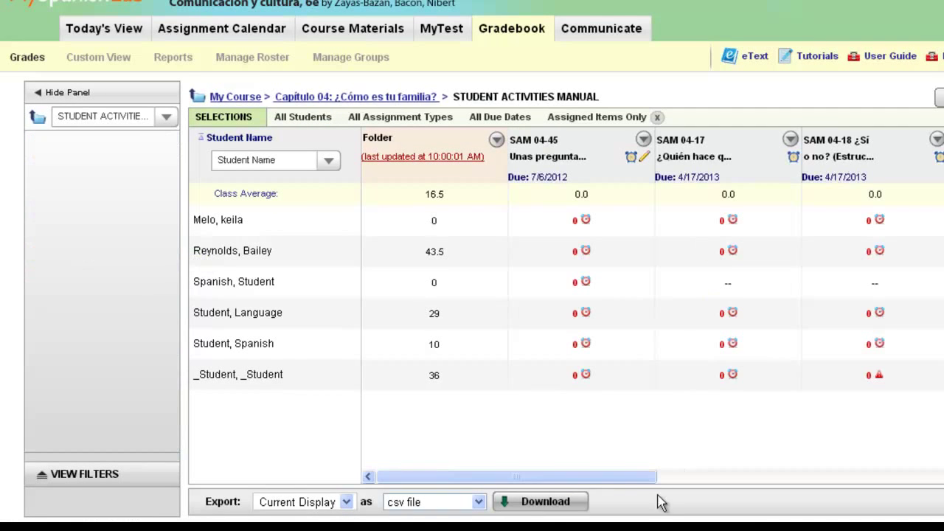
drag(625, 484, 847, 474)
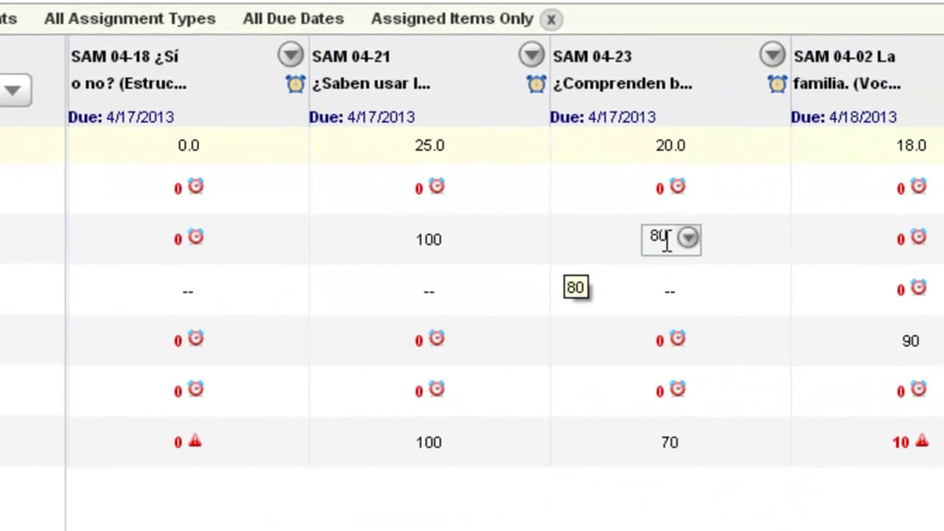
click(686, 238)
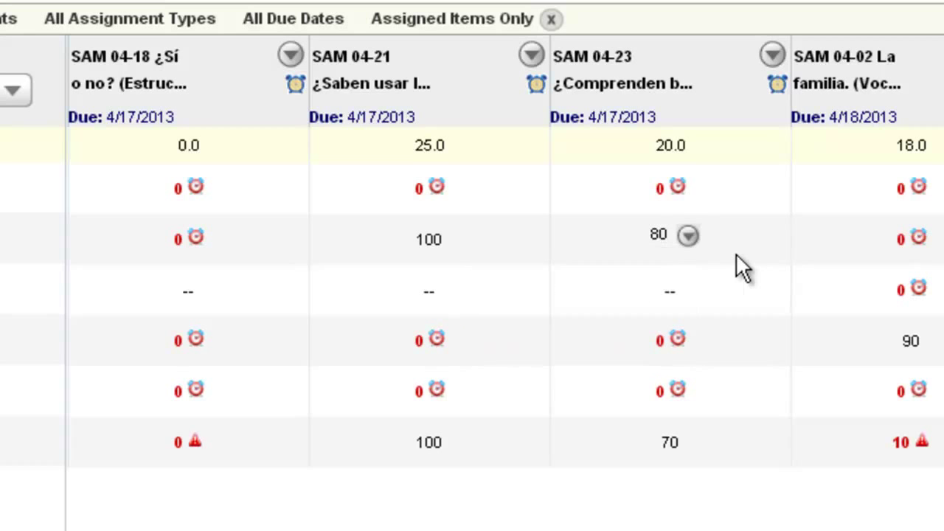
click(688, 236)
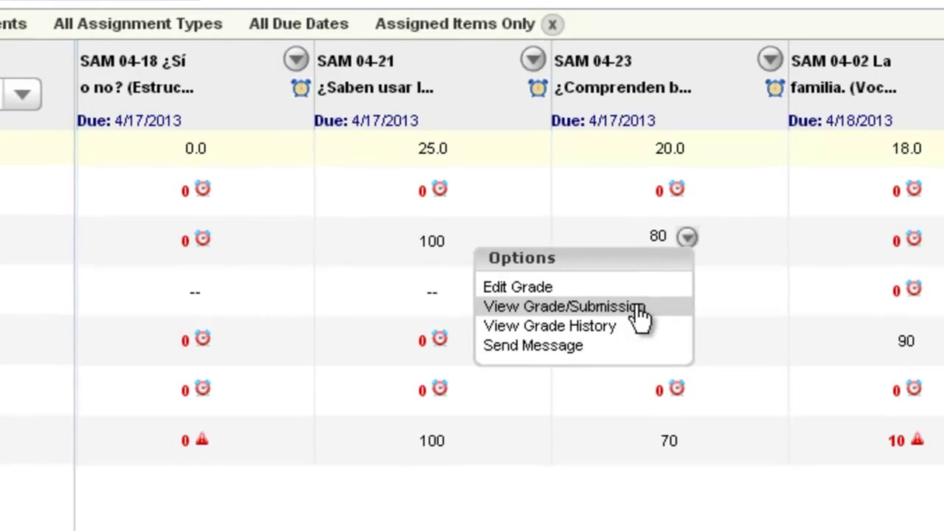
click(636, 308)
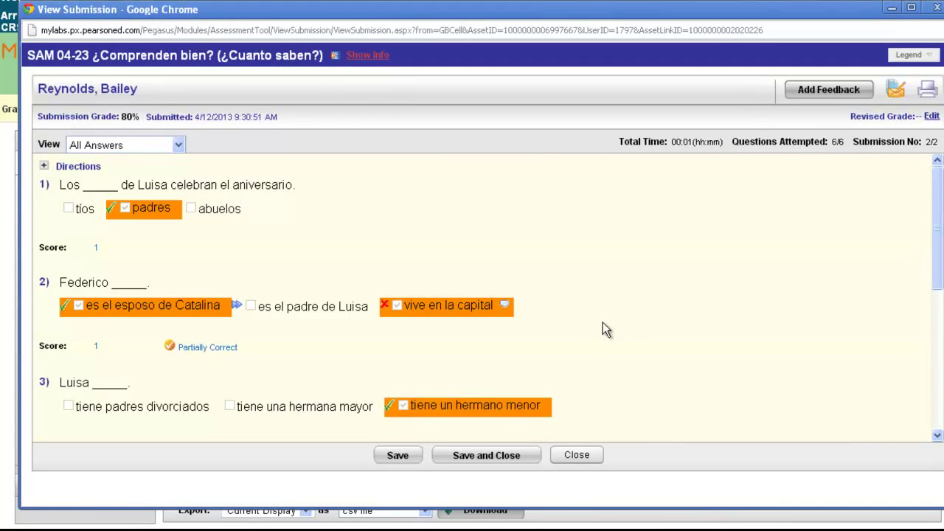
Check question 2's correct answer and scroll through the rest of the SAM 04-23 submission
scroll(560, 273, down, 1)
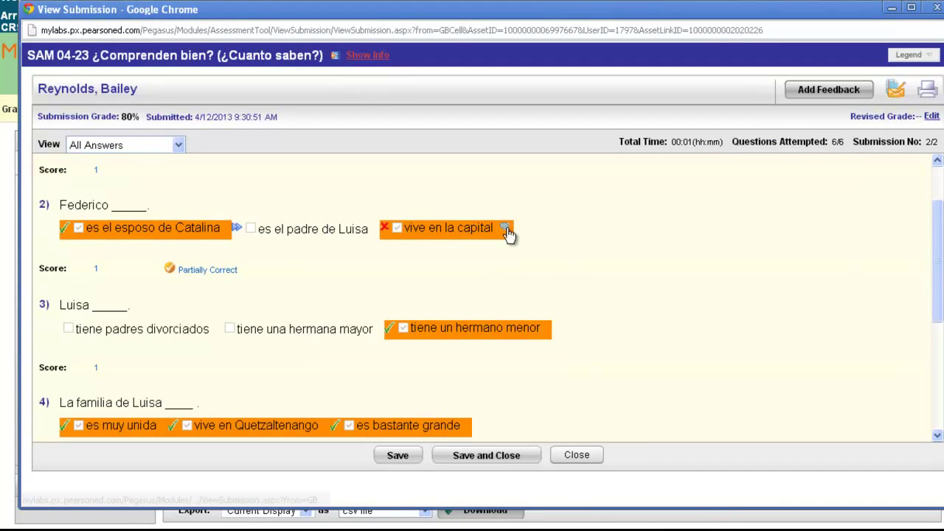
click(506, 230)
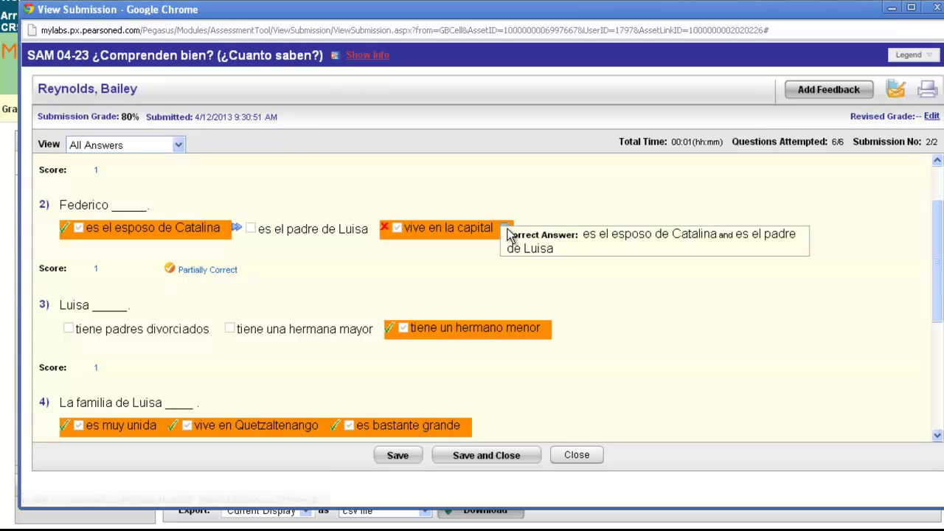
click(632, 286)
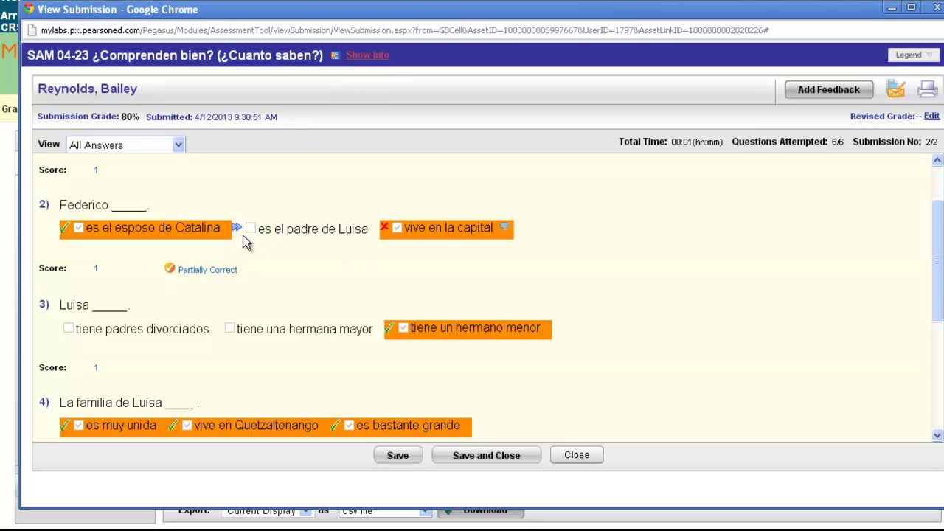
scroll(588, 288, down, 1)
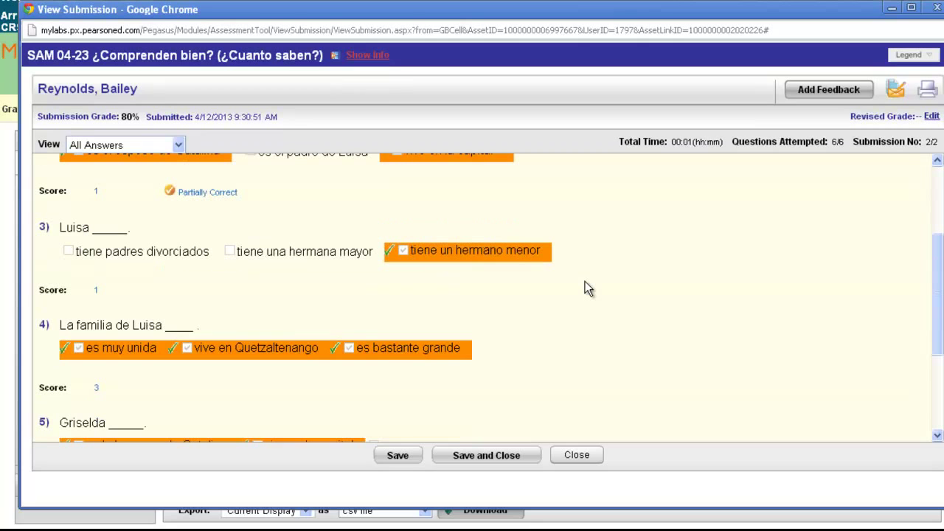
scroll(588, 289, down, 2)
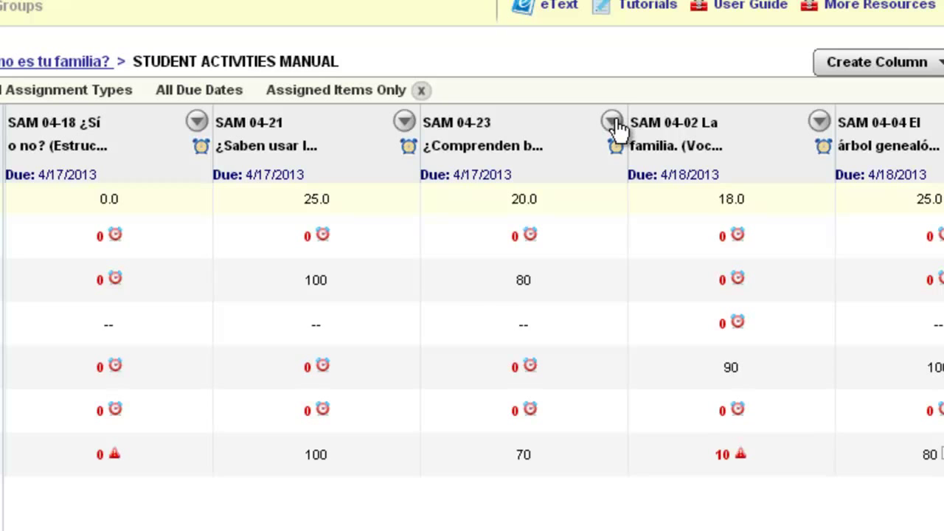
Choose View All Submissions for the SAM 04-23 assignment
click(612, 122)
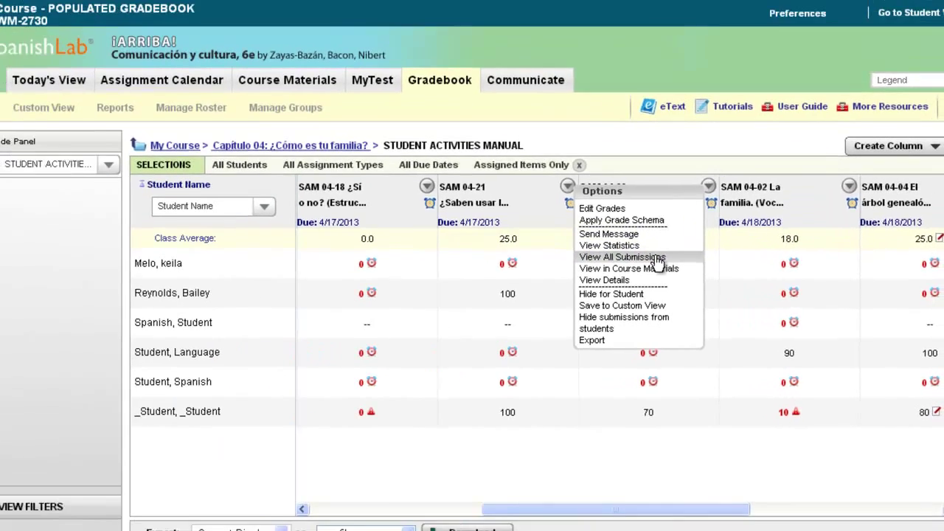
click(537, 233)
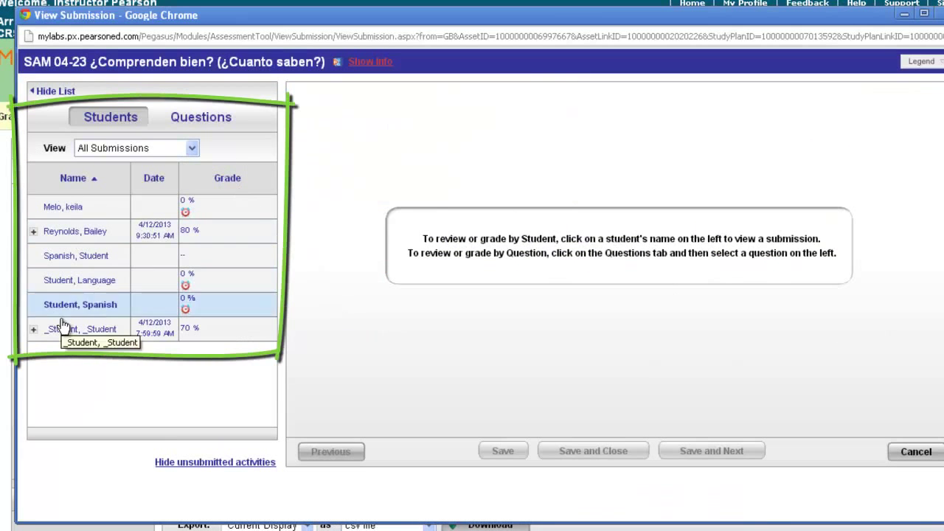
Expand the 80% student's submissions and open Submission 1/2, graded 50%
mouse_move(248, 240)
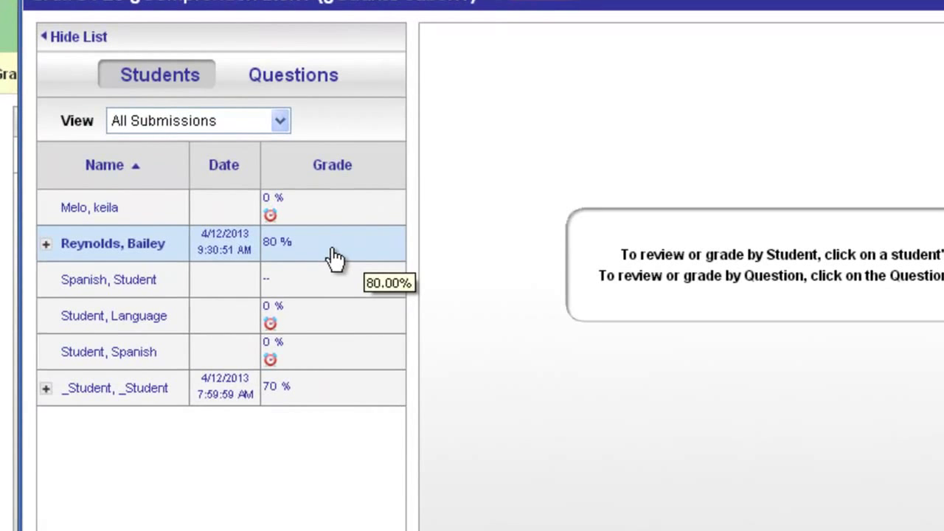
click(45, 246)
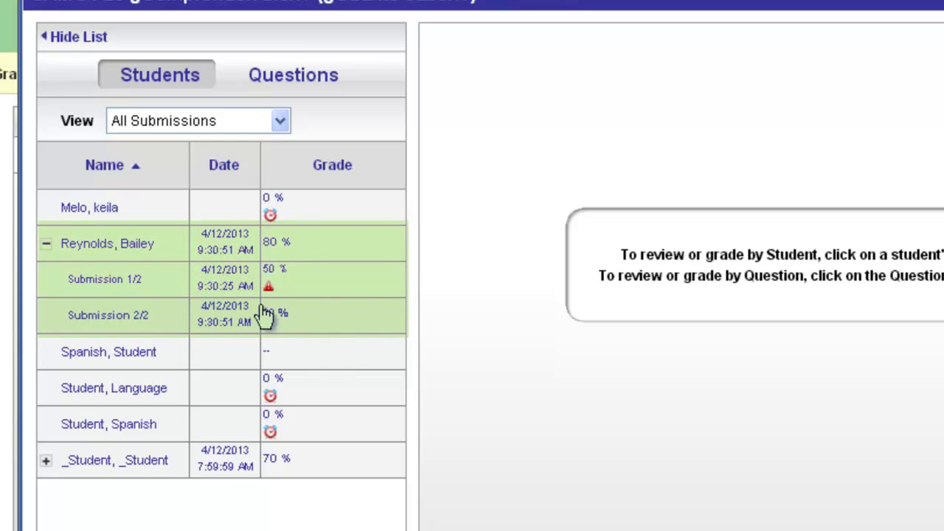
click(311, 282)
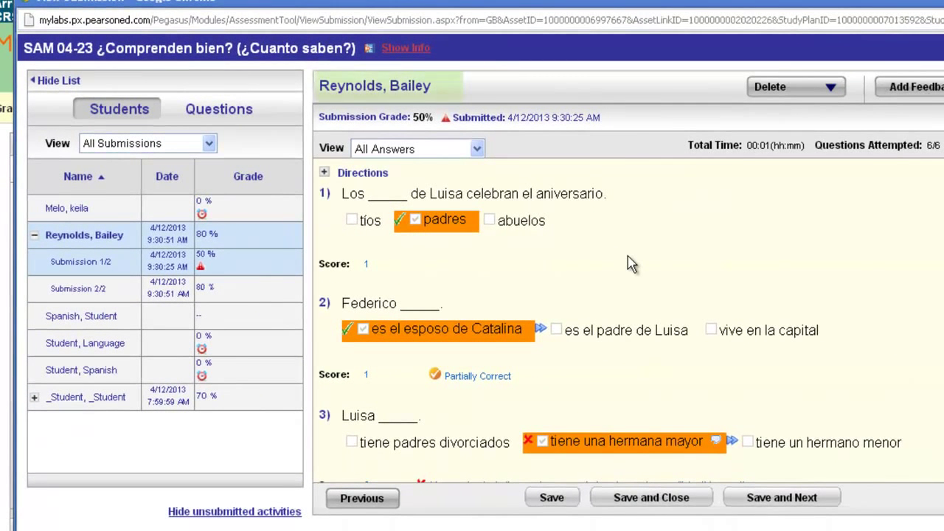
drag(333, 84, 446, 88)
click(465, 98)
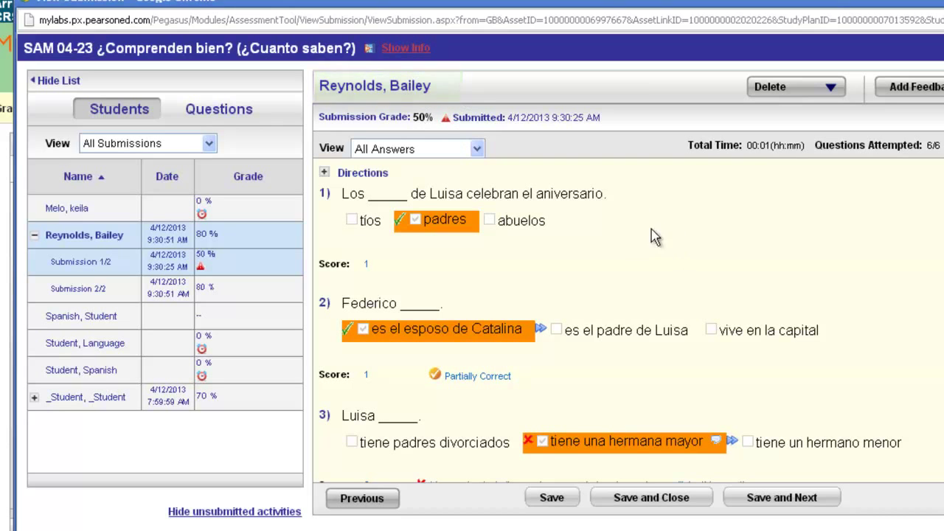
click(324, 173)
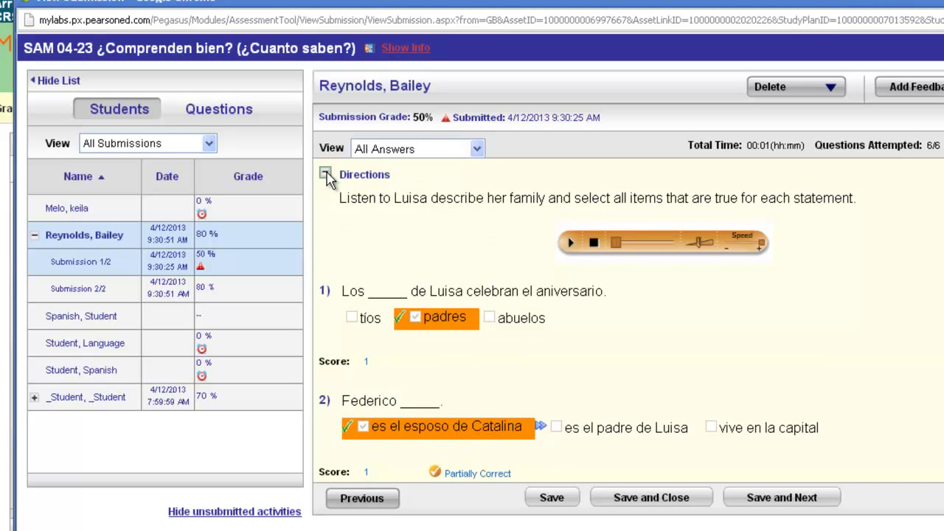
click(326, 174)
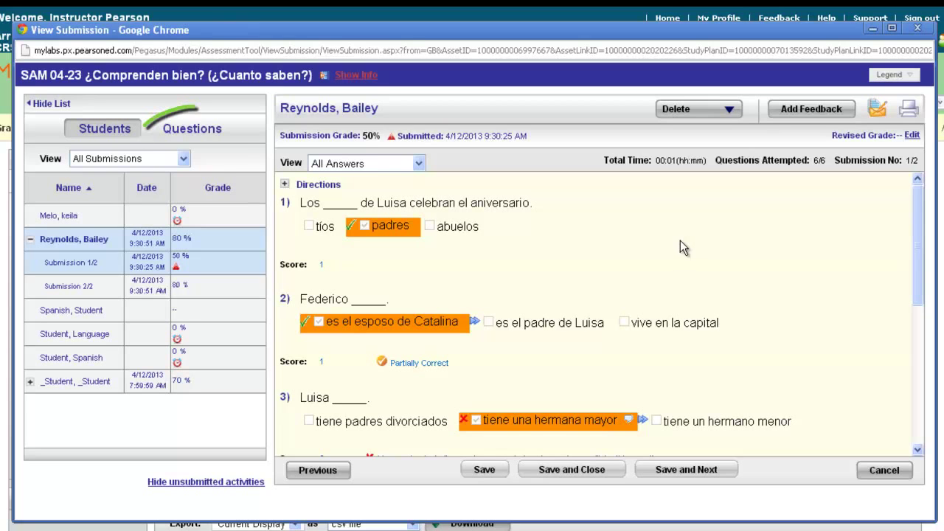
Review SAM 04-23 by question, starting at Question 1 and advancing to Question 3
click(190, 135)
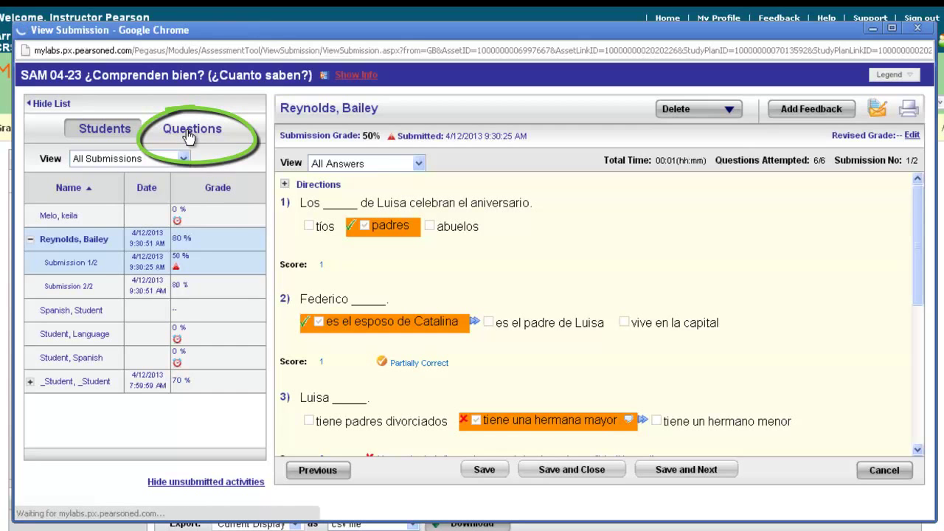
click(57, 216)
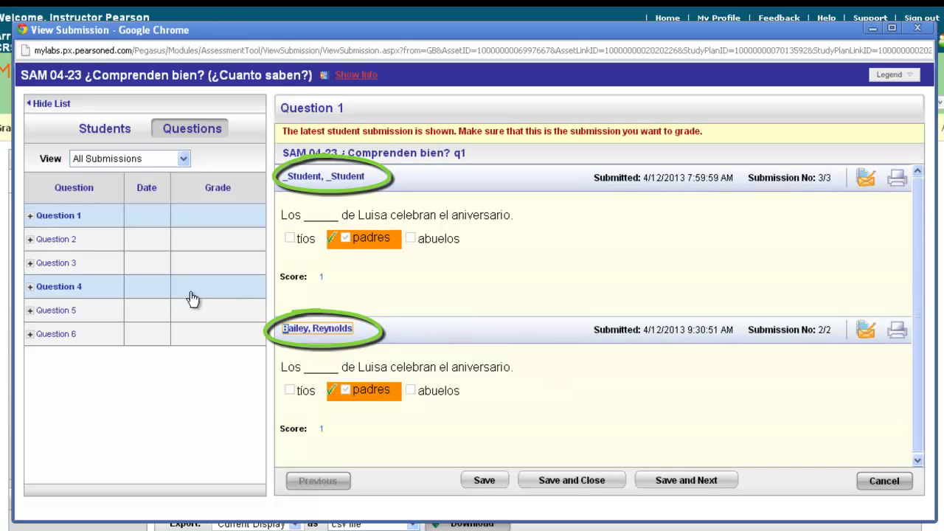
click(713, 484)
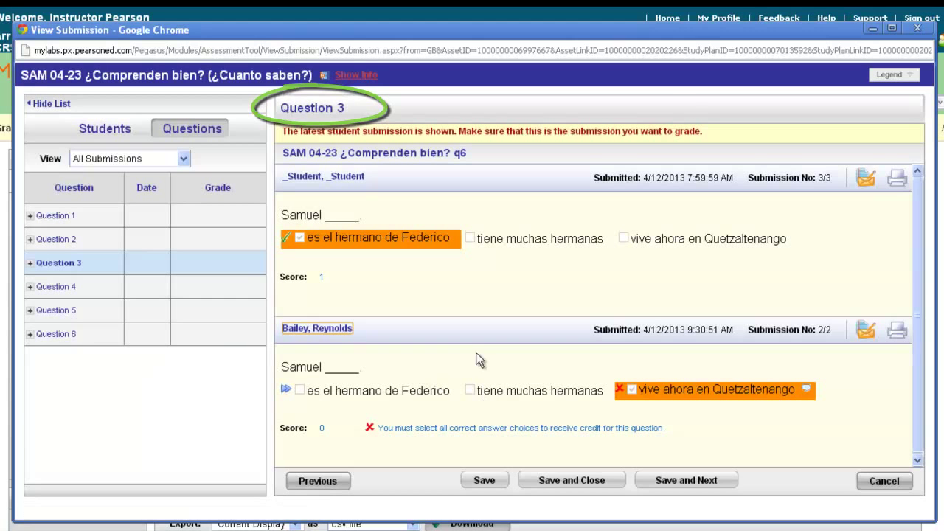
Close the submission review and switch the gradebook to the top-level My Course folder
click(917, 27)
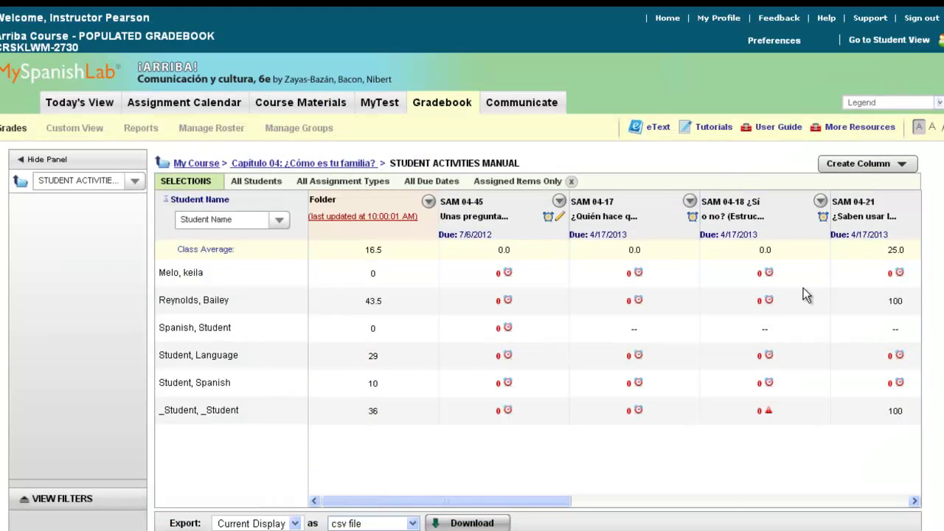
drag(529, 502, 486, 510)
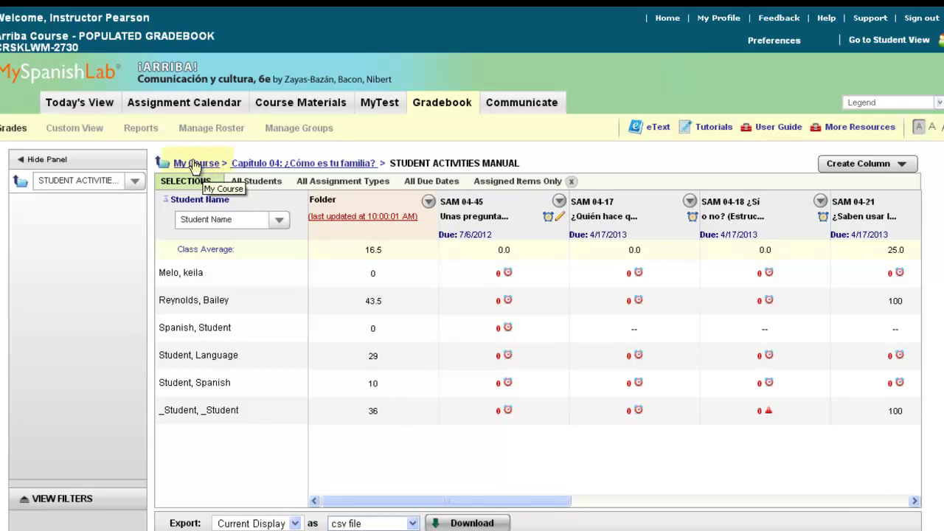
click(134, 181)
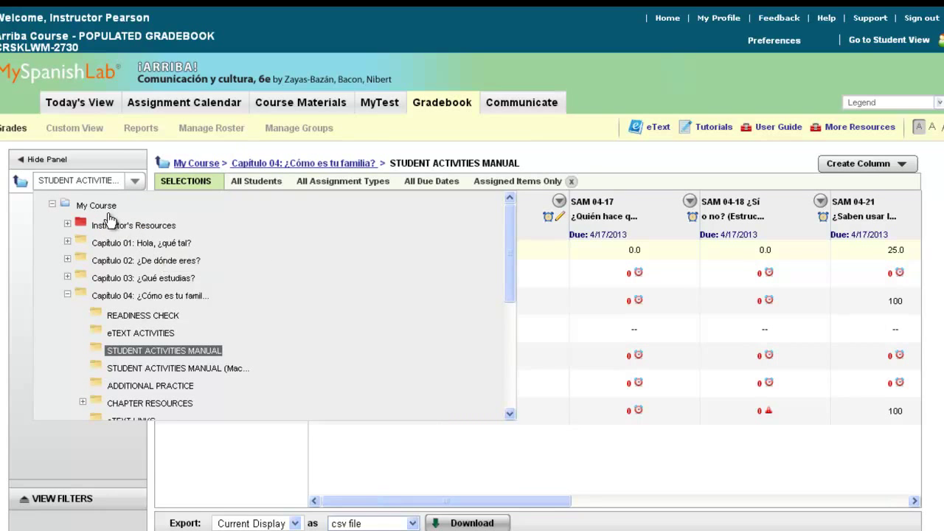
click(102, 205)
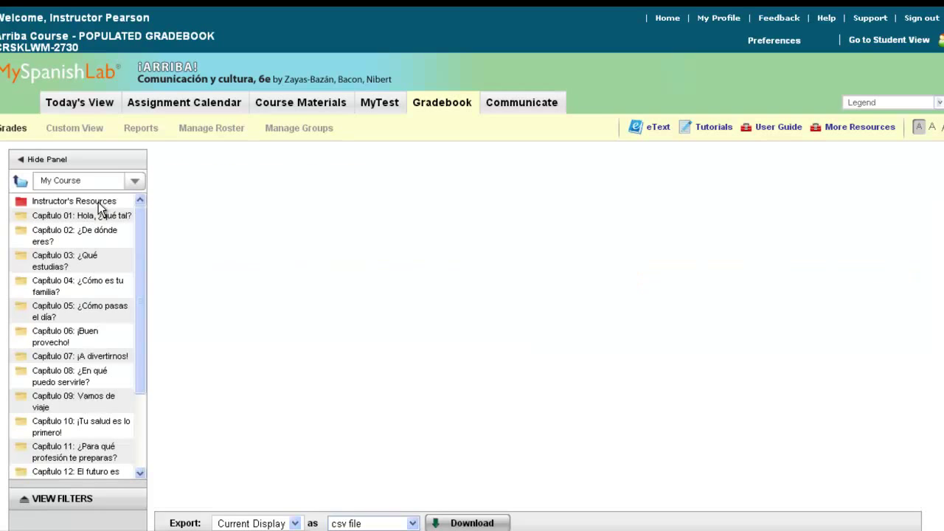